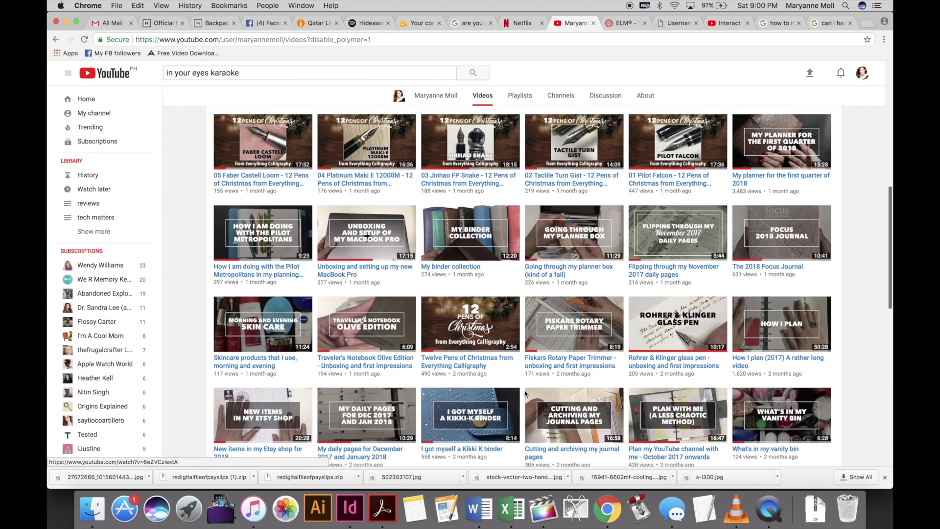
{"action": "scroll", "coordinate": [524, 394], "scroll_direction": "down", "scroll_amount": 1}
{"action": "scroll", "coordinate": [525, 395], "scroll_direction": "down", "scroll_amount": 2}
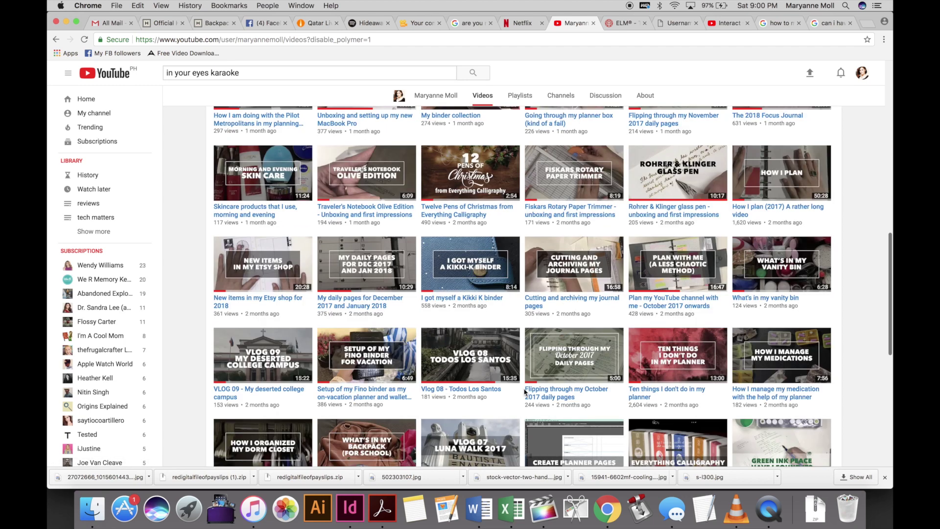
{"action": "scroll", "coordinate": [525, 394], "scroll_direction": "down", "scroll_amount": 1}
{"action": "scroll", "coordinate": [525, 395], "scroll_direction": "down", "scroll_amount": 1}
{"action": "scroll", "coordinate": [526, 394], "scroll_direction": "down", "scroll_amount": 2}
{"action": "scroll", "coordinate": [525, 393], "scroll_direction": "down", "scroll_amount": 1}
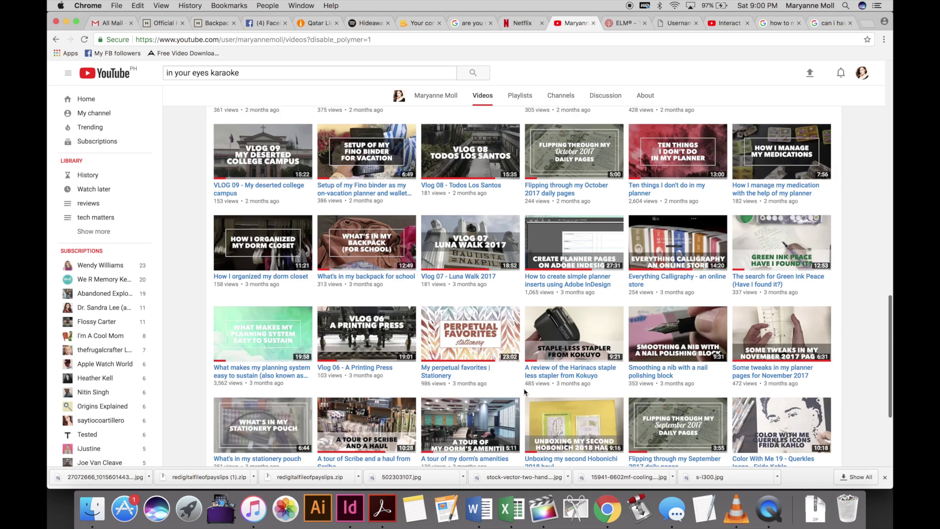
{"action": "scroll", "coordinate": [526, 393], "scroll_direction": "down", "scroll_amount": 1}
{"action": "scroll", "coordinate": [525, 393], "scroll_direction": "down", "scroll_amount": 1}
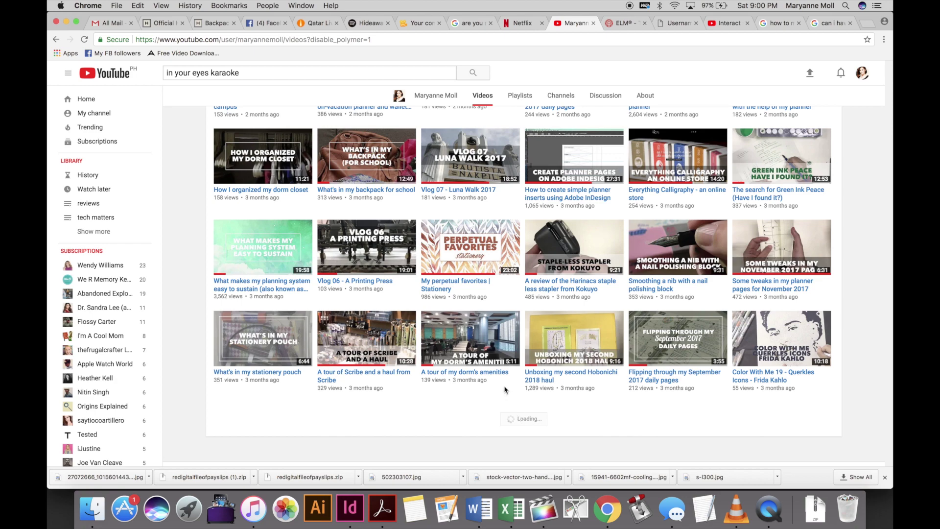
{"action": "scroll", "coordinate": [507, 390], "scroll_direction": "down", "scroll_amount": 1}
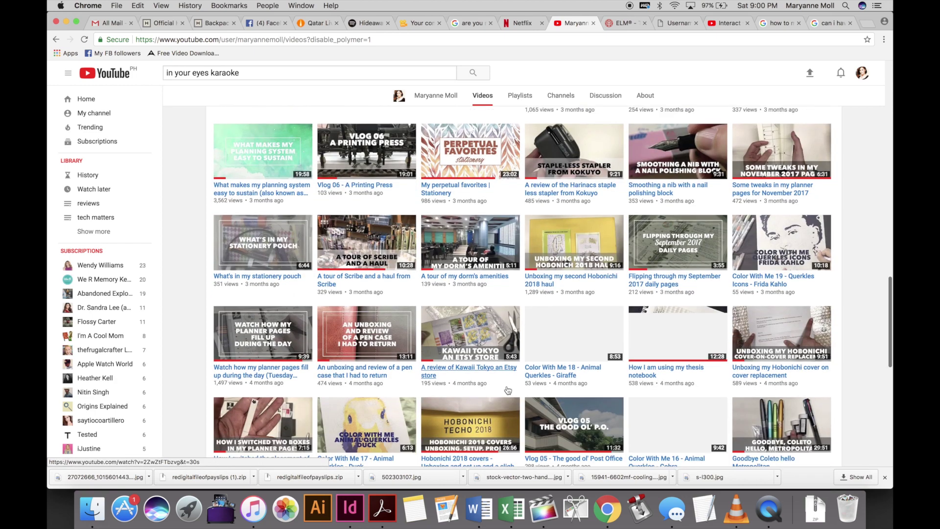
{"action": "scroll", "coordinate": [507, 389], "scroll_direction": "down", "scroll_amount": 1}
{"action": "scroll", "coordinate": [507, 389], "scroll_direction": "down", "scroll_amount": 1}
{"action": "scroll", "coordinate": [506, 389], "scroll_direction": "down", "scroll_amount": 1}
{"action": "scroll", "coordinate": [506, 389], "scroll_direction": "down", "scroll_amount": 1}
{"action": "scroll", "coordinate": [508, 390], "scroll_direction": "down", "scroll_amount": 2}
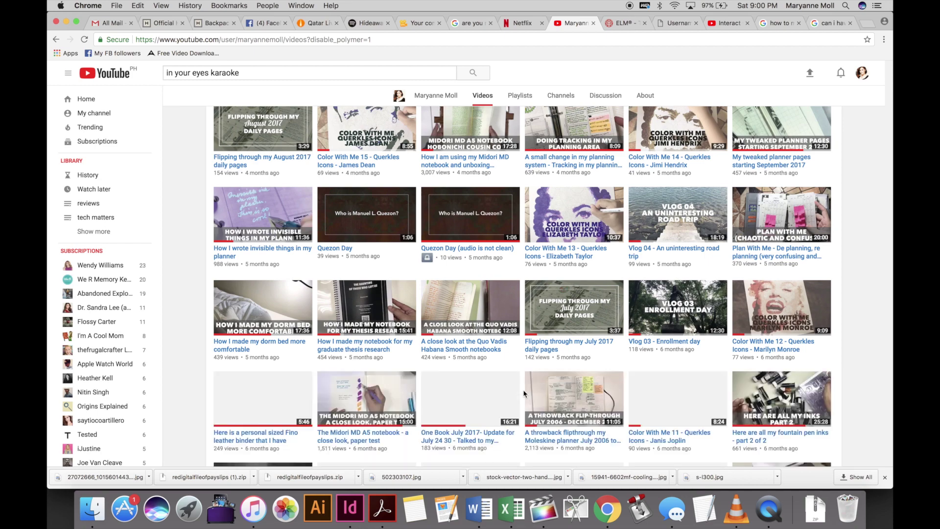
{"action": "scroll", "coordinate": [523, 394], "scroll_direction": "down", "scroll_amount": 1}
{"action": "scroll", "coordinate": [524, 394], "scroll_direction": "down", "scroll_amount": 2}
{"action": "scroll", "coordinate": [523, 394], "scroll_direction": "down", "scroll_amount": 1}
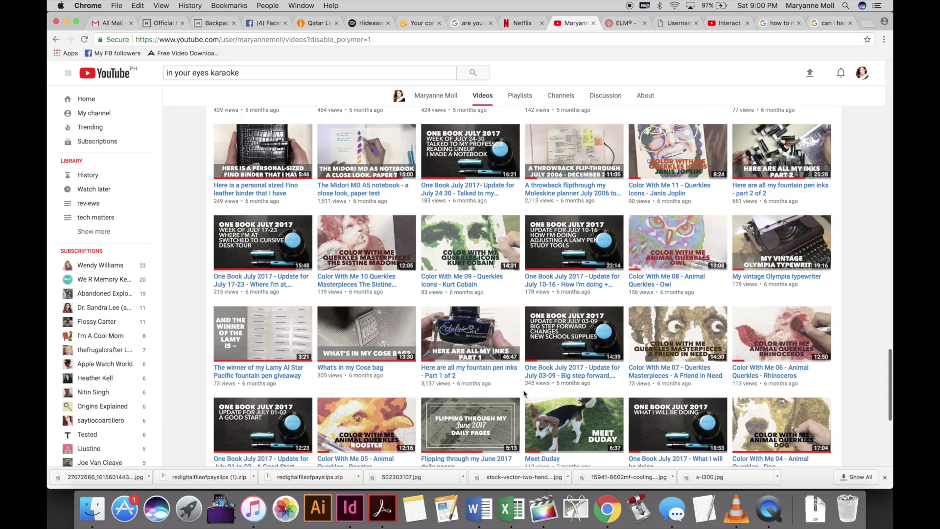
{"action": "scroll", "coordinate": [523, 394], "scroll_direction": "down", "scroll_amount": 1}
{"action": "scroll", "coordinate": [524, 394], "scroll_direction": "down", "scroll_amount": 2}
{"action": "scroll", "coordinate": [524, 393], "scroll_direction": "down", "scroll_amount": 1}
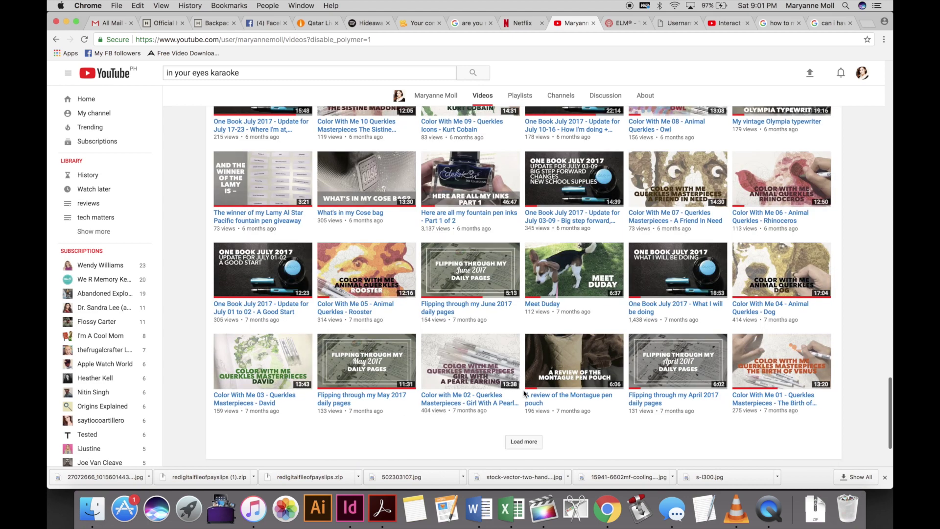
{"action": "scroll", "coordinate": [523, 394], "scroll_direction": "down", "scroll_amount": 1}
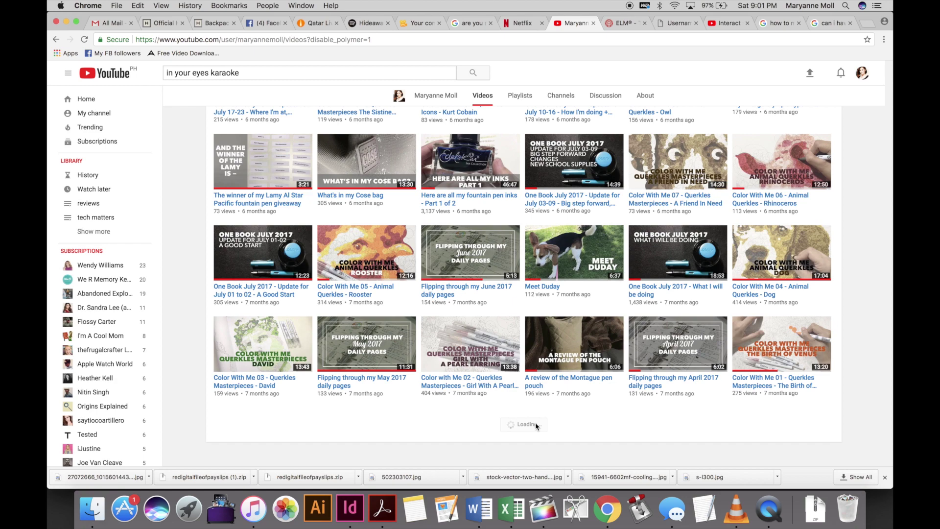
{"action": "scroll", "coordinate": [536, 428], "scroll_direction": "down", "scroll_amount": 4}
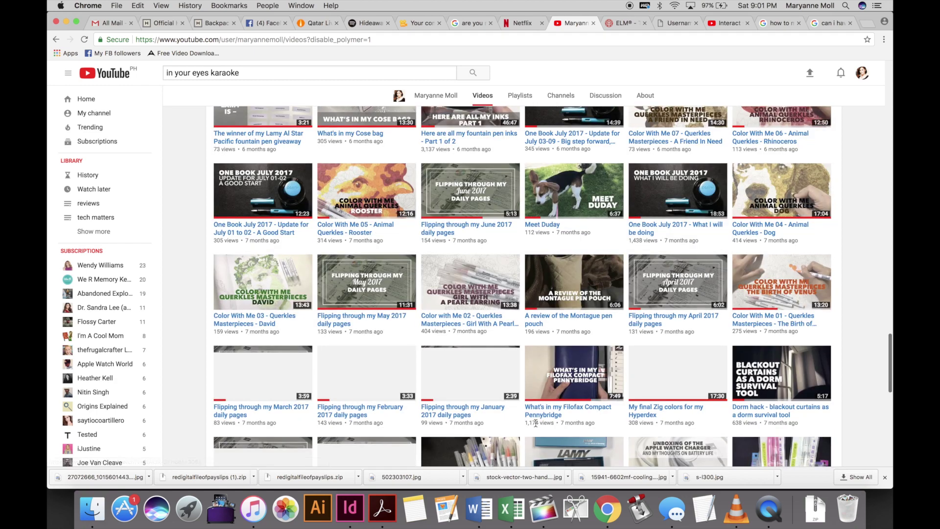